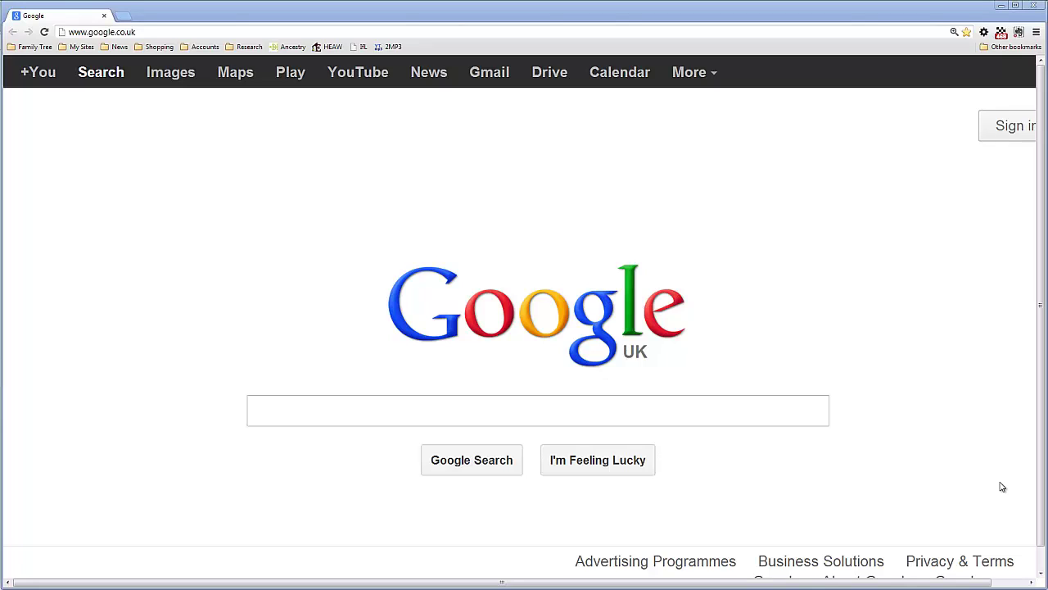
- Search Google for "java treeview example" using the matching suggestion
left_click(774, 412)
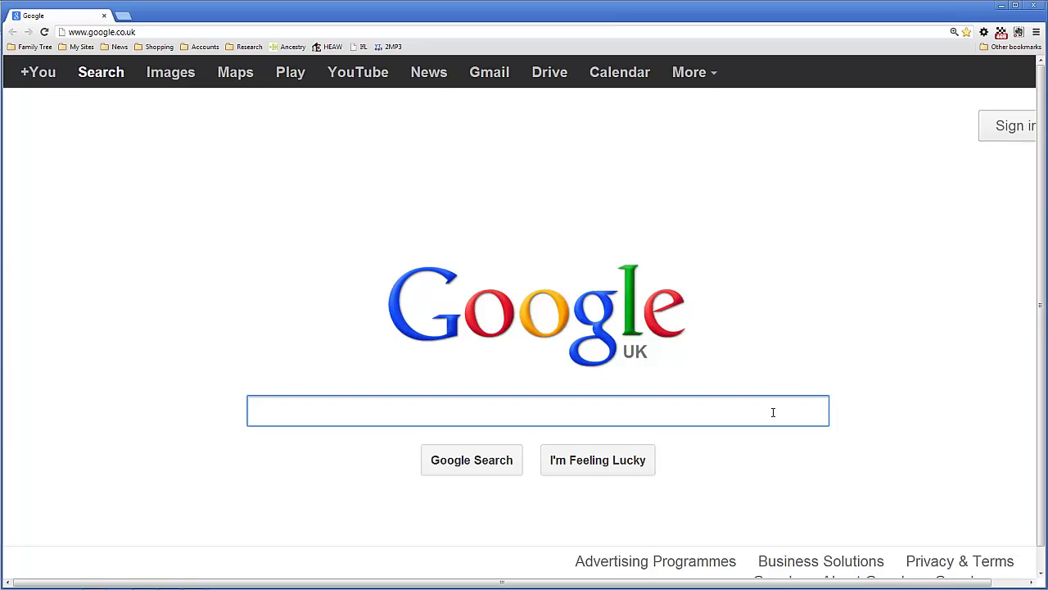
type("ja")
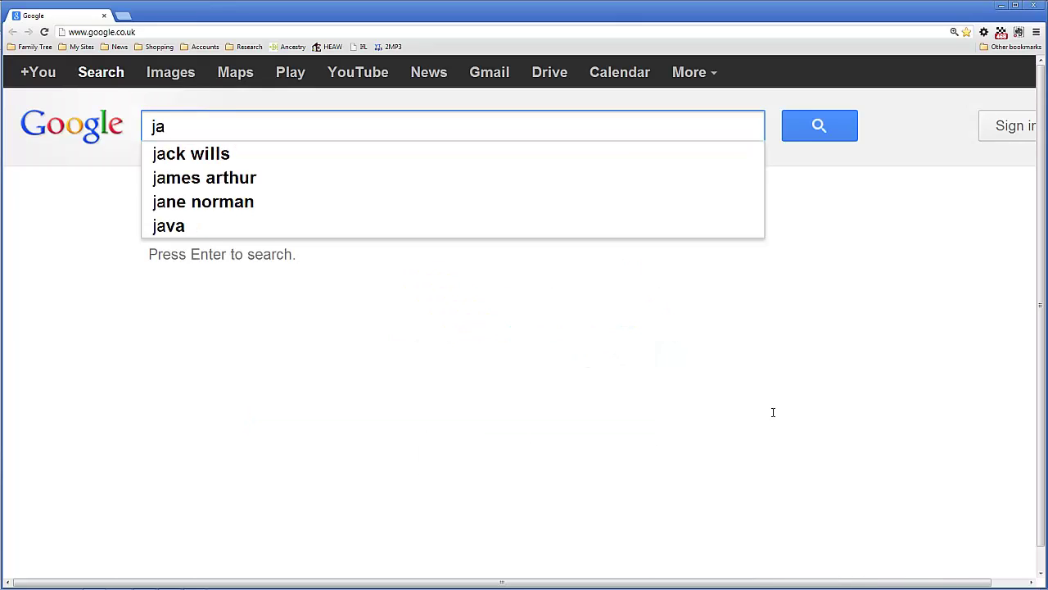
type("va")
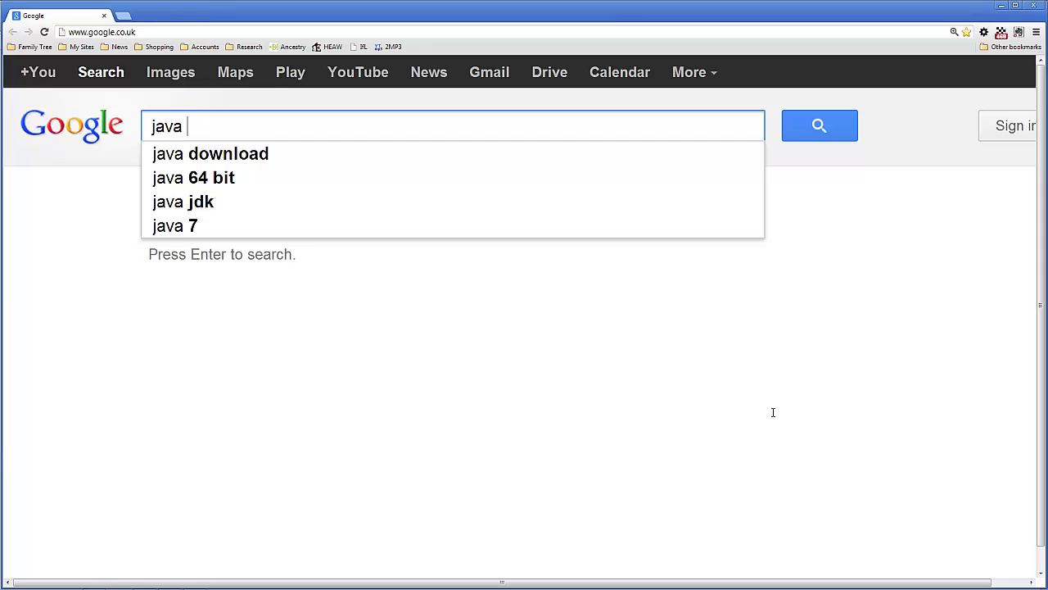
type("tr")
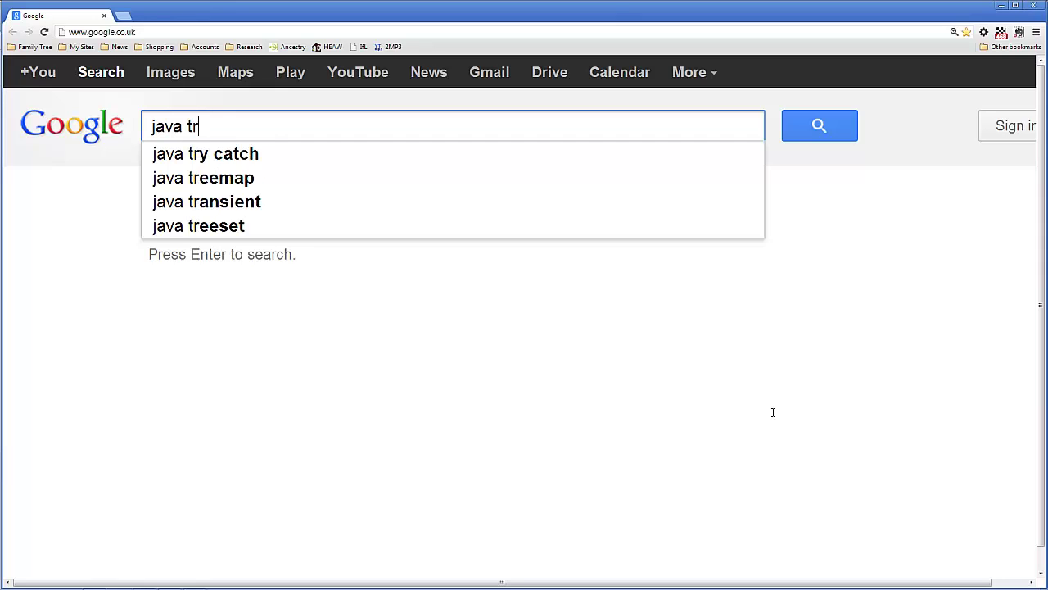
type("eeview")
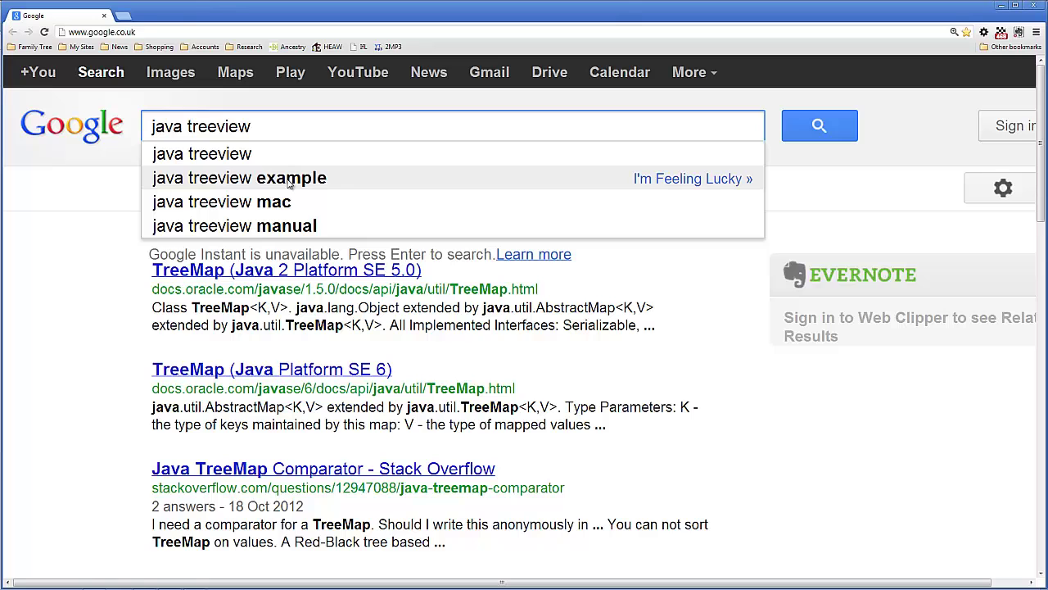
left_click(288, 182)
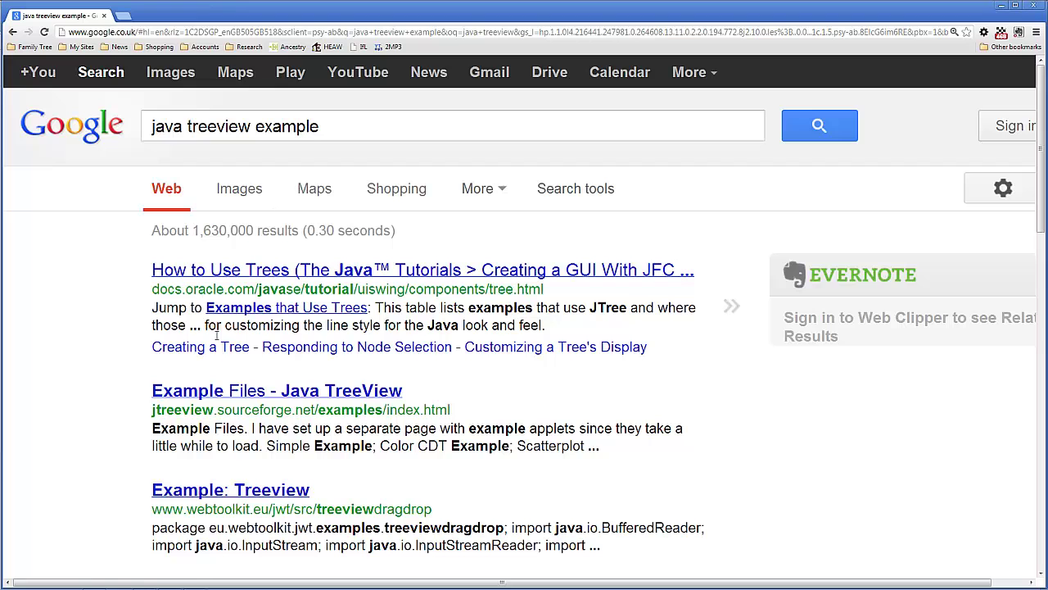
- Open the "Example Files - Java TreeView" result, skim its examples, and return to the search results
left_click(211, 394)
scroll(287, 227, "down", 8)
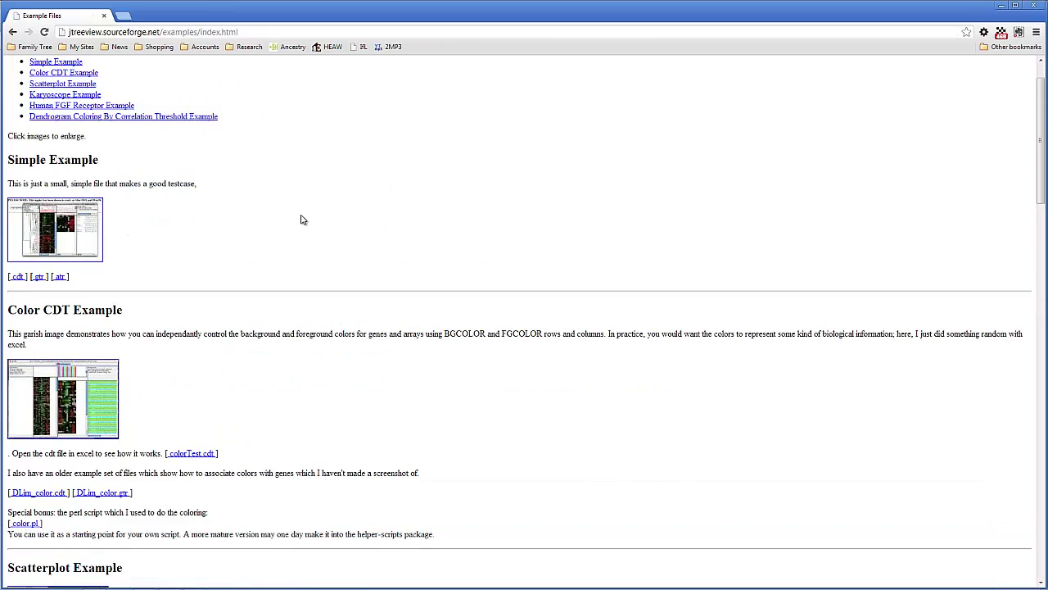
scroll(300, 219, "down", 2)
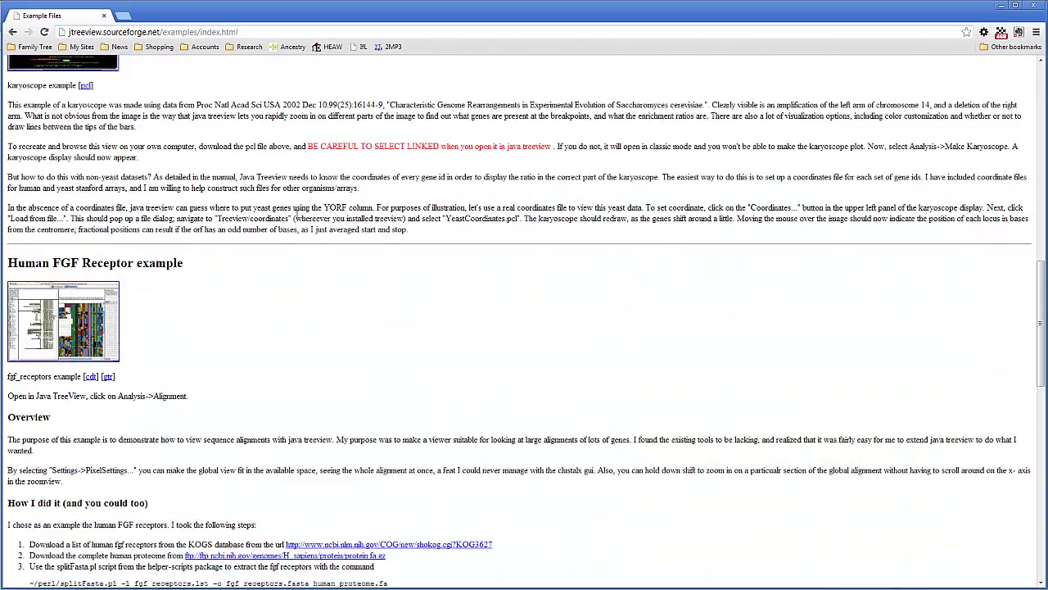
scroll(297, 215, "down", 7)
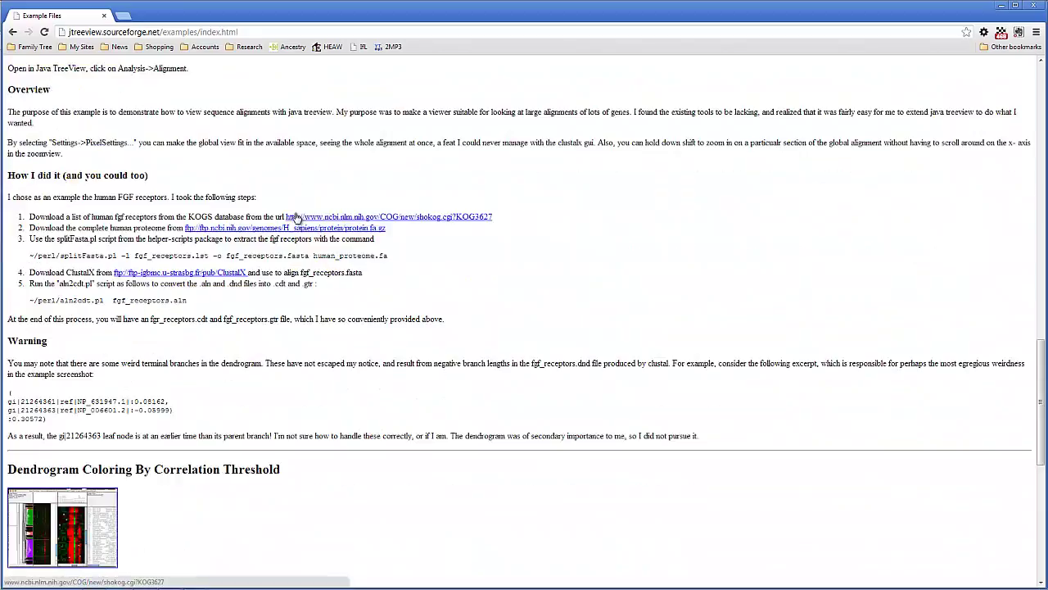
left_click(13, 33)
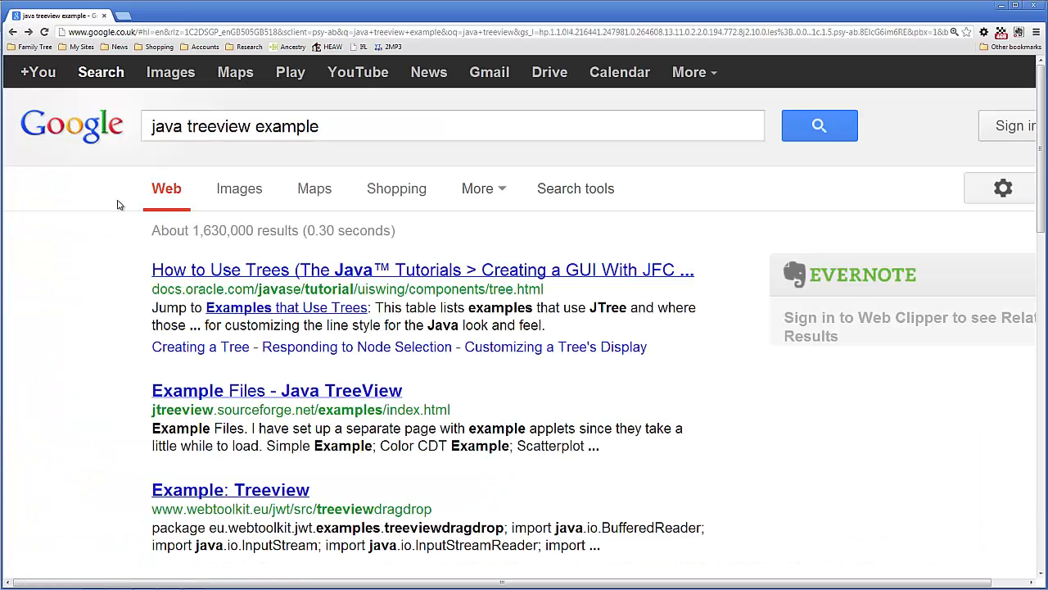
- Open the "Example: Treeview" result, skim the TreeViewDragDropApplication source code, and return to the search results
left_click(203, 490)
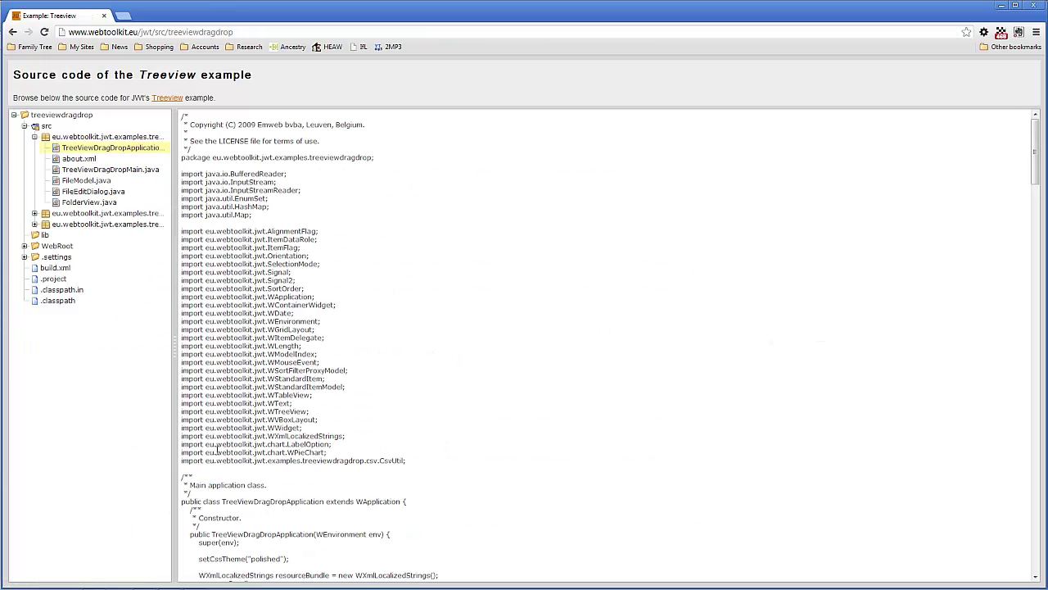
scroll(298, 357, "down", 5)
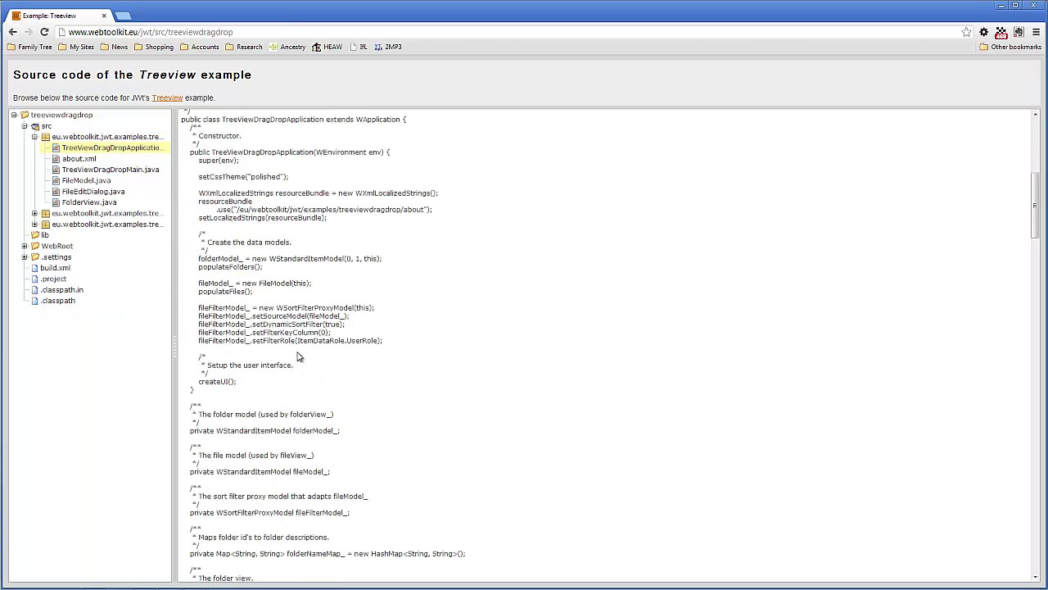
scroll(297, 357, "down", 4)
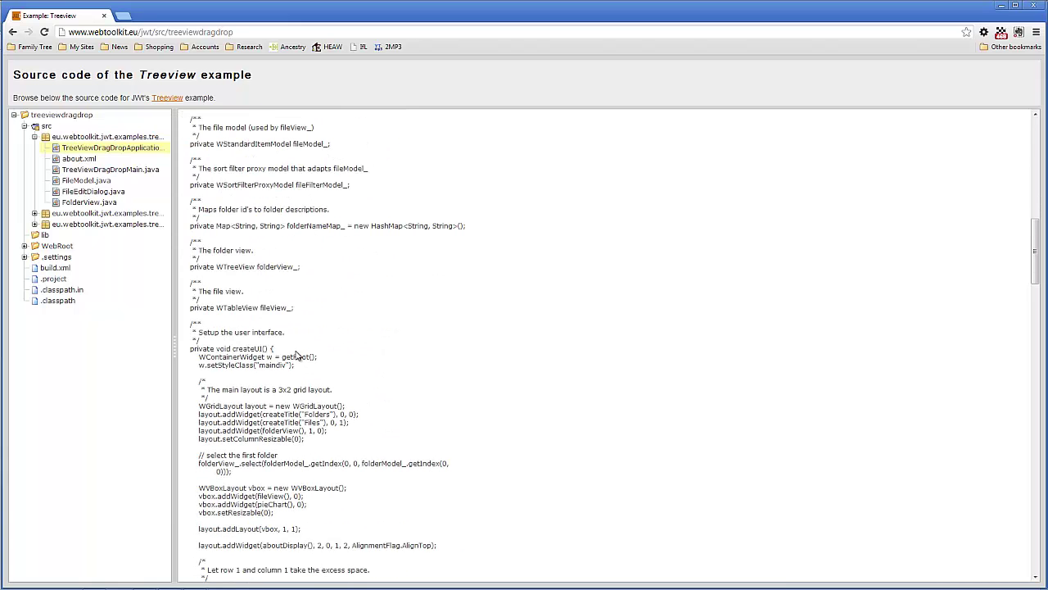
scroll(297, 358, "down", 3)
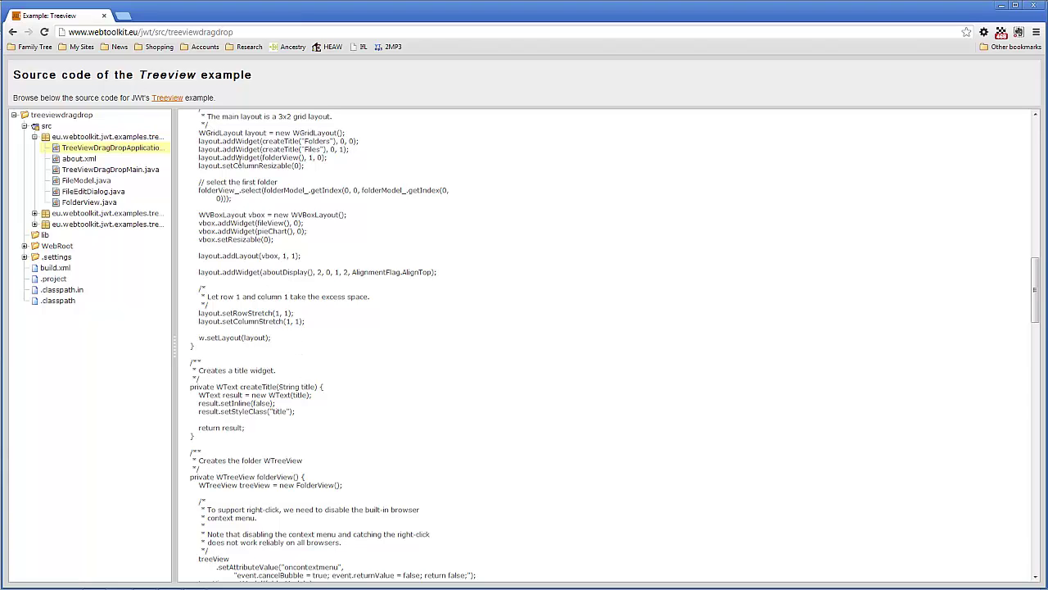
left_click(11, 32)
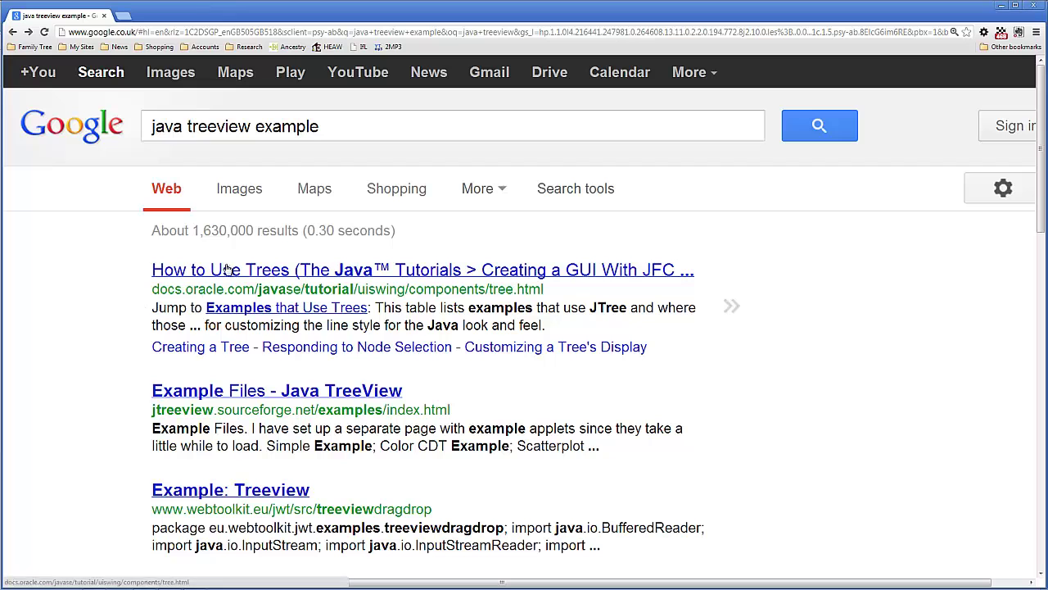
- Open Oracle's "How to Use Trees" tutorial and examine its TreeDemo picture and the code for creating a tree and its nodes
left_click(229, 272)
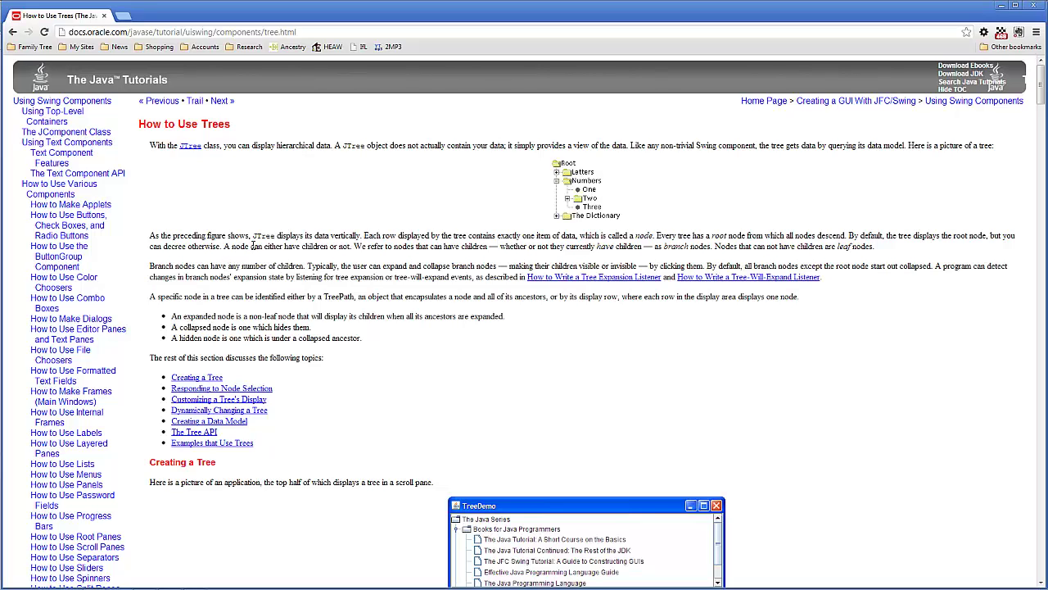
scroll(237, 259, "down", 3)
scroll(254, 250, "down", 3)
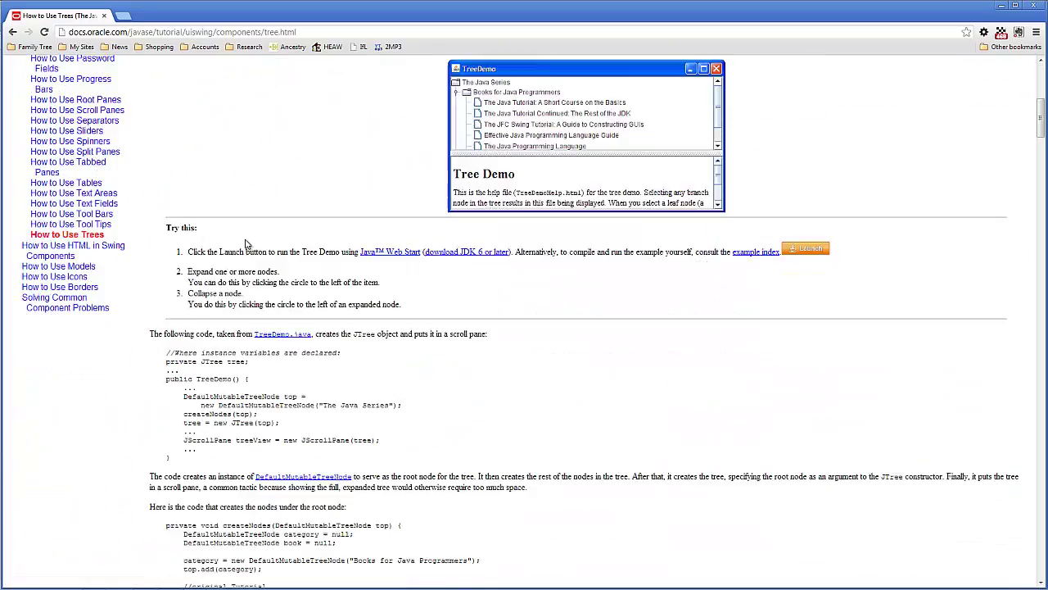
scroll(244, 241, "up", 3)
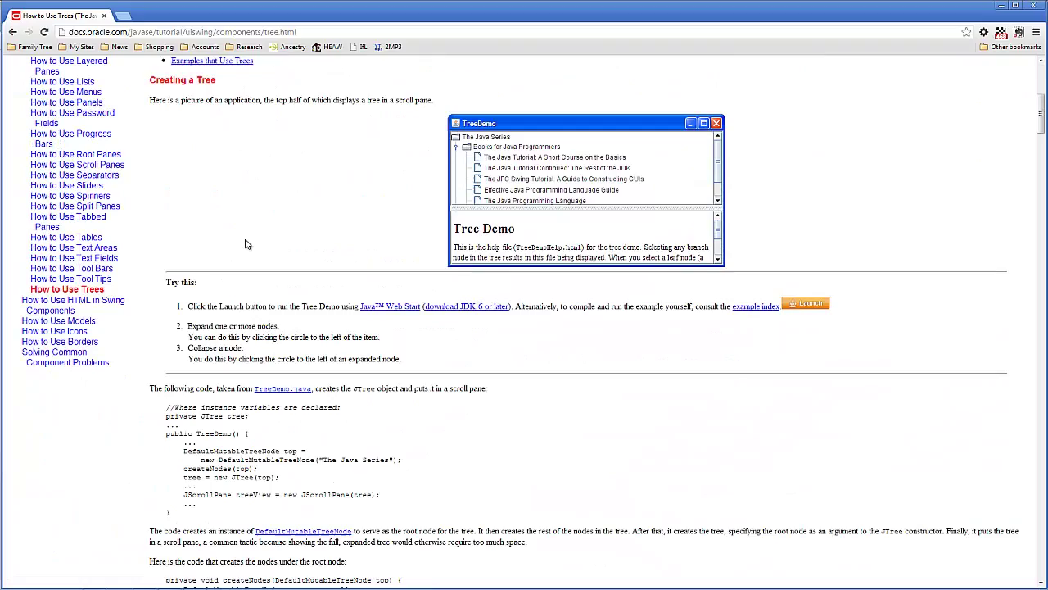
scroll(244, 241, "down", 3)
scroll(244, 242, "down", 3)
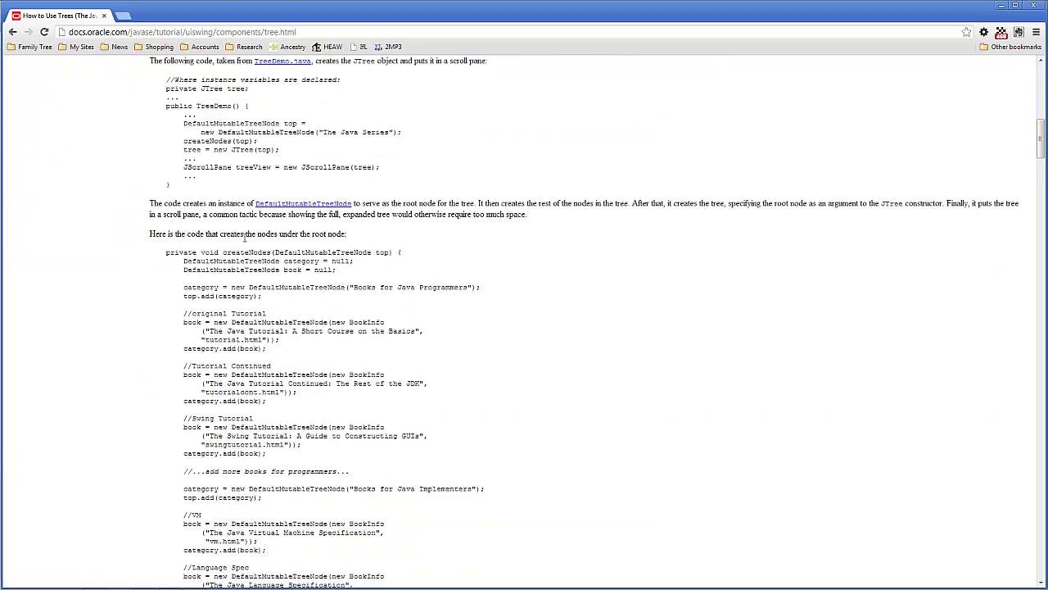
scroll(245, 238, "down", 3)
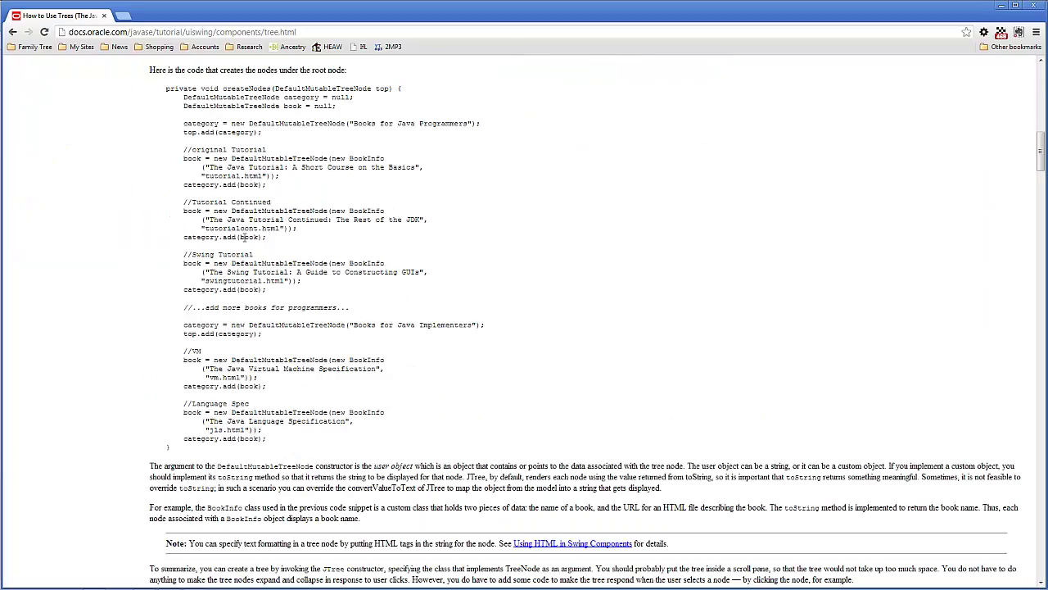
scroll(243, 238, "up", 6)
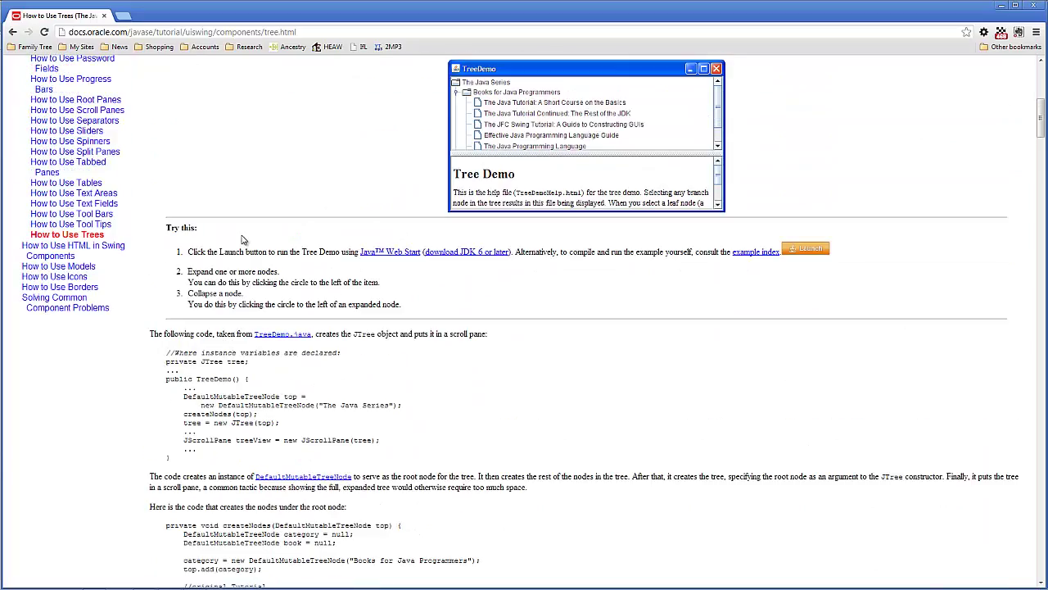
scroll(242, 238, "up", 6)
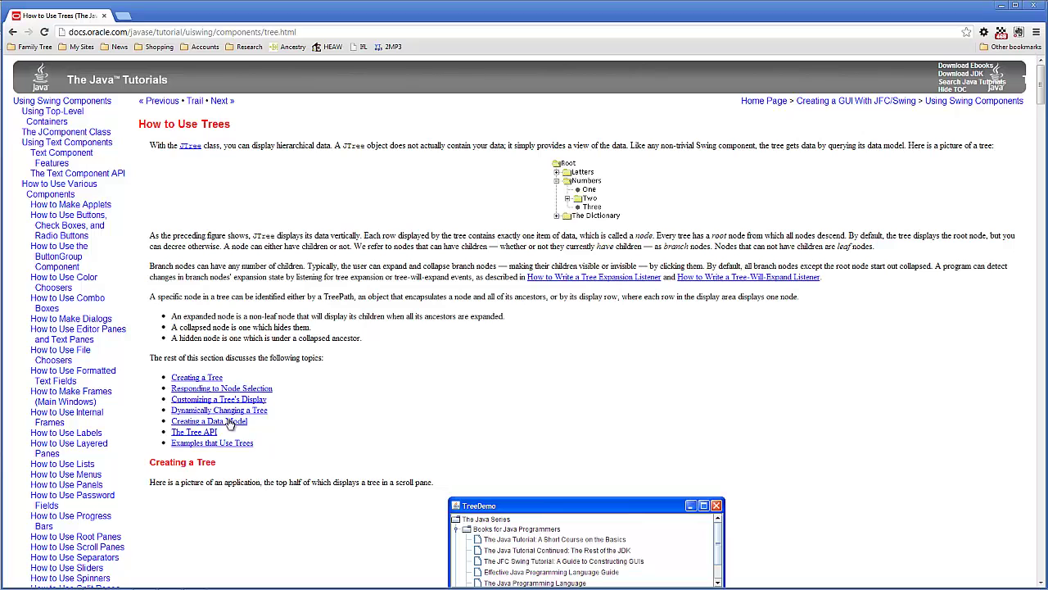
- Switch to Evernote, search the Java notebook for "treeview", and review the code in the "How to Use Trees" note
left_click(170, 581)
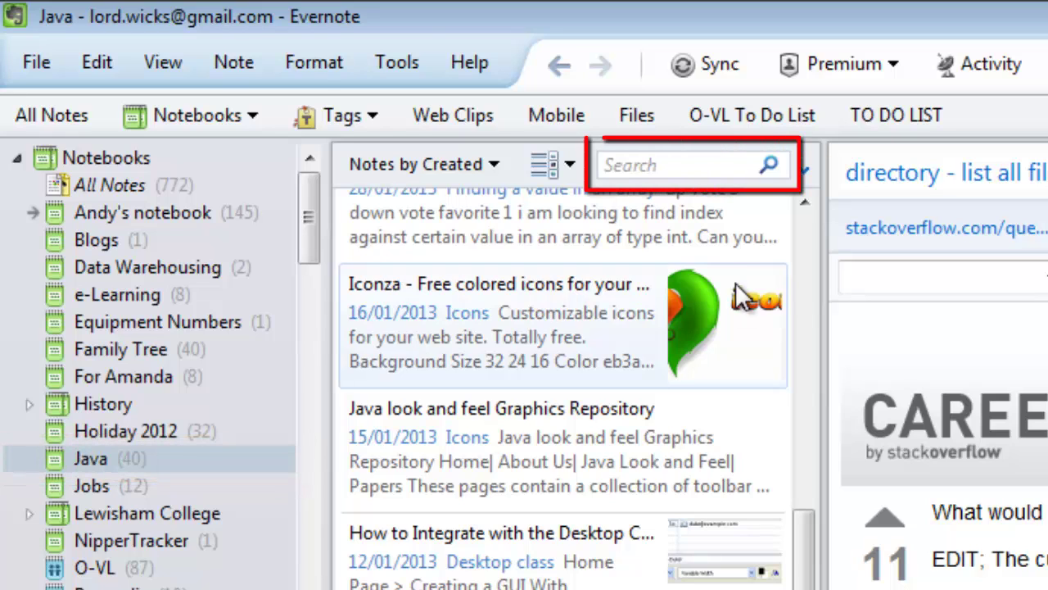
left_click(668, 161)
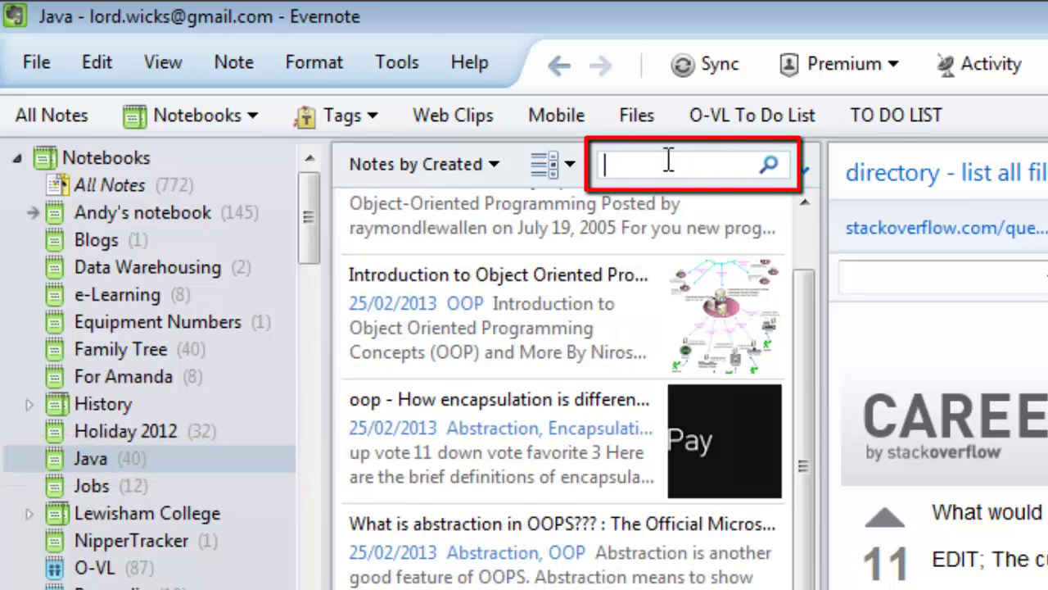
type("treeview")
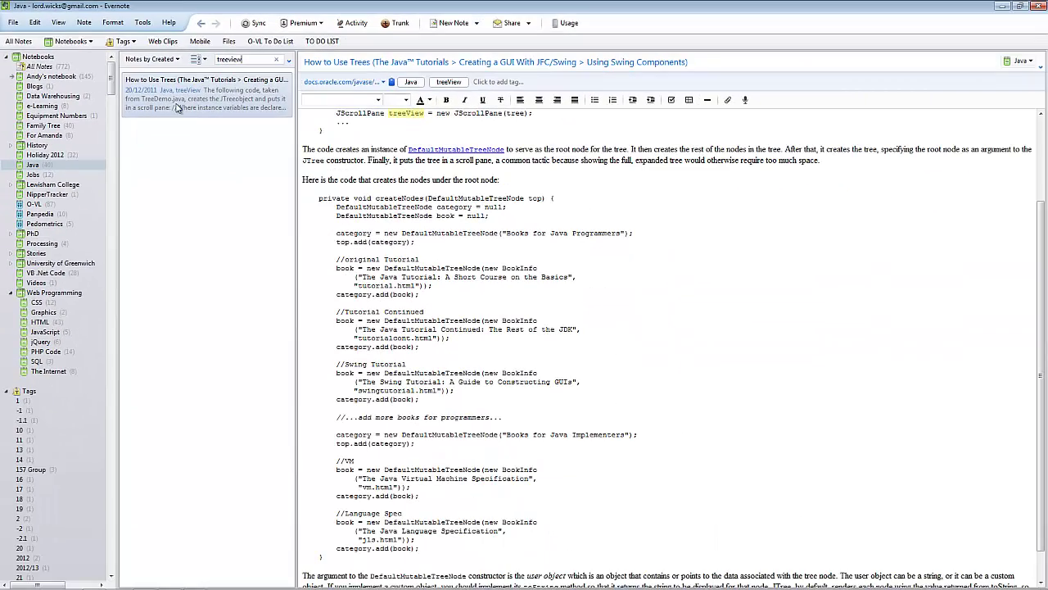
left_click(479, 225)
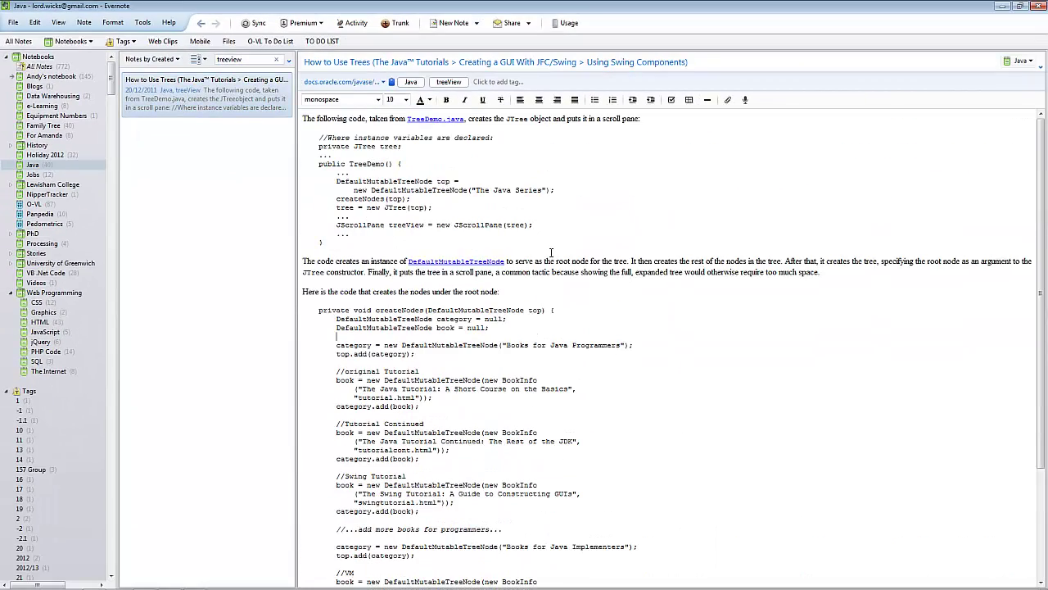
scroll(554, 253, "down", 4)
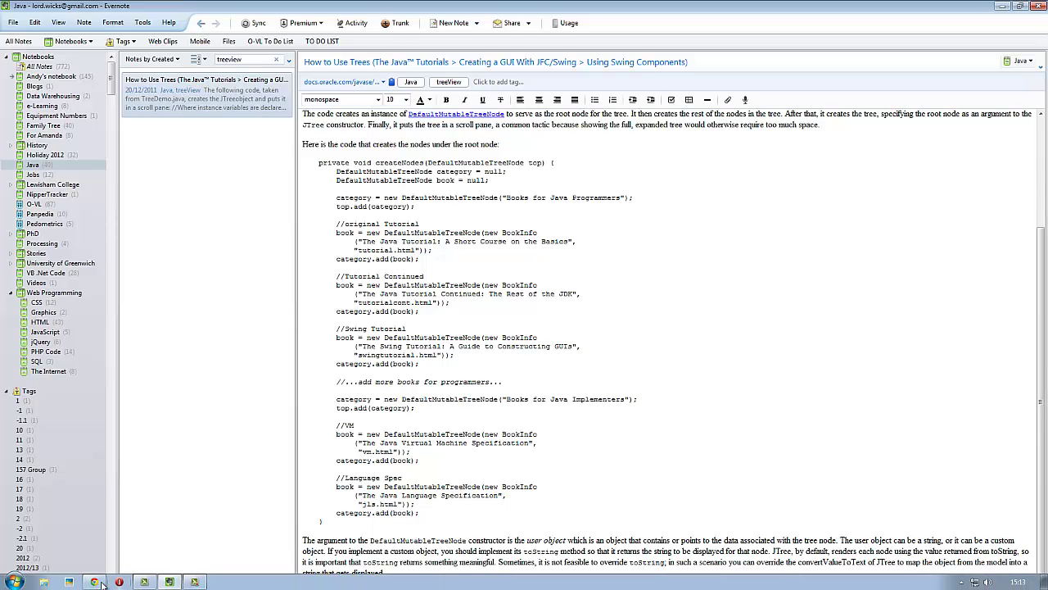
- Switch back to Chrome, open YouTube in a new tab by way of Google, and search it for "java treeview"
left_click(95, 581)
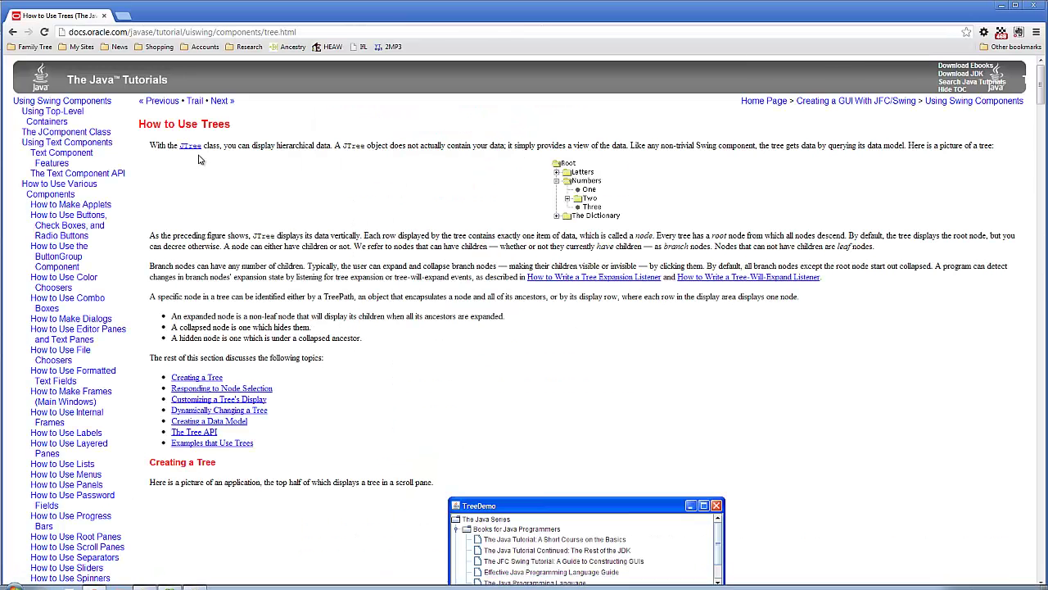
left_click(122, 16)
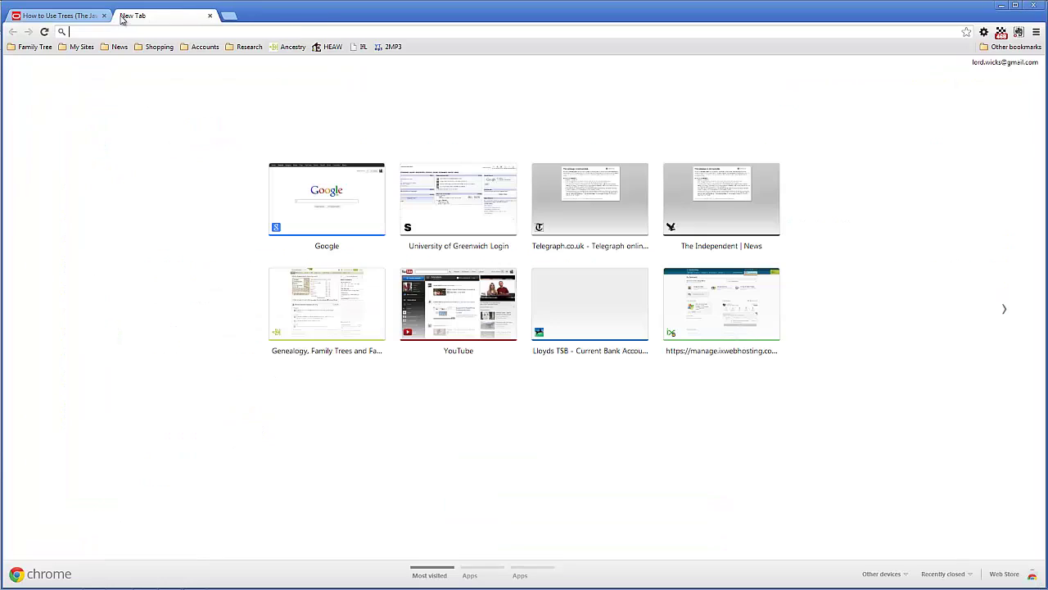
left_click(332, 205)
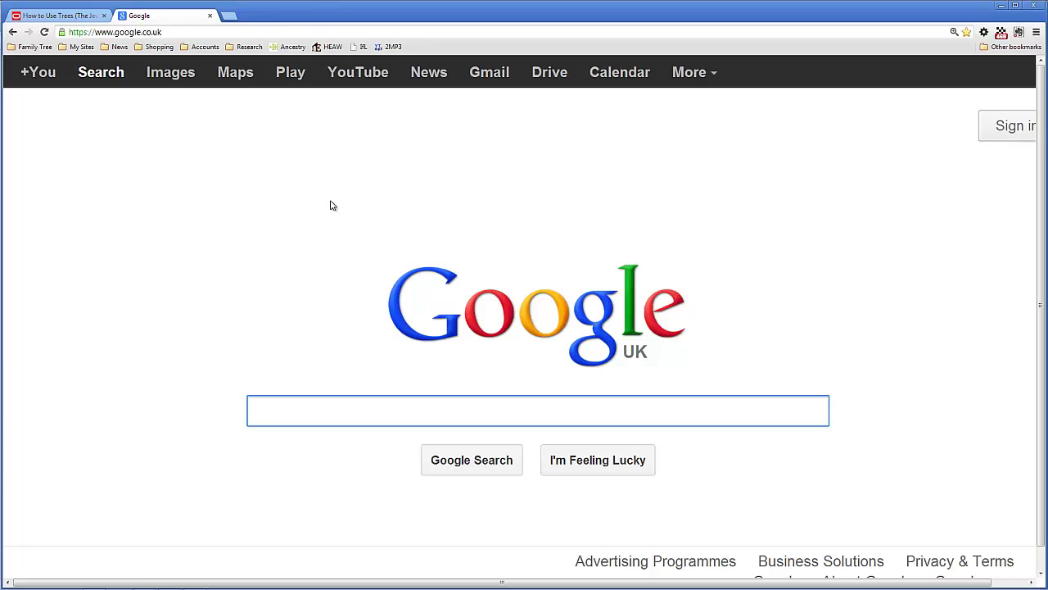
left_click(364, 75)
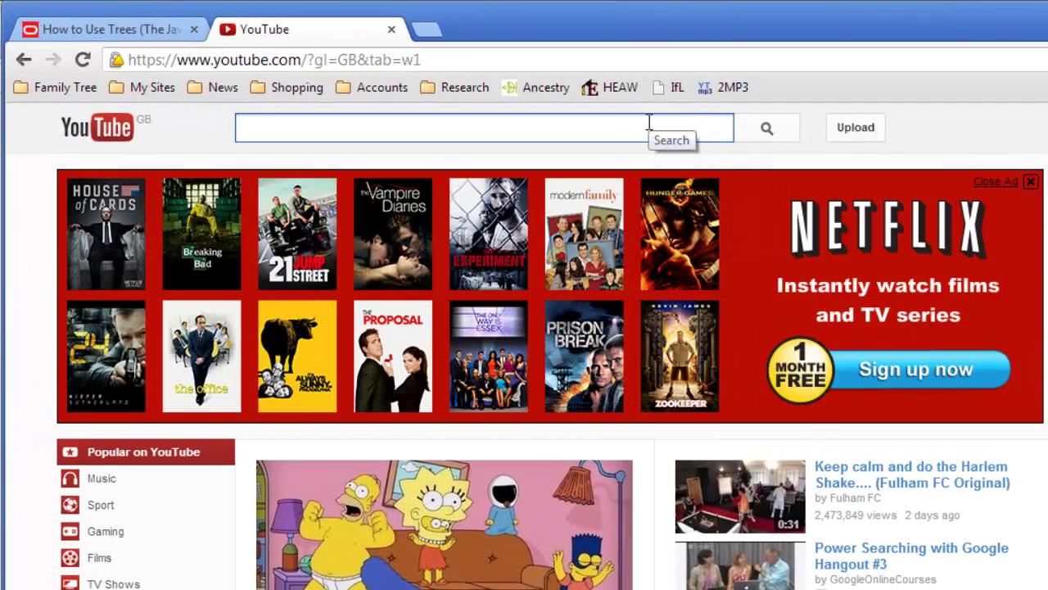
type("java")
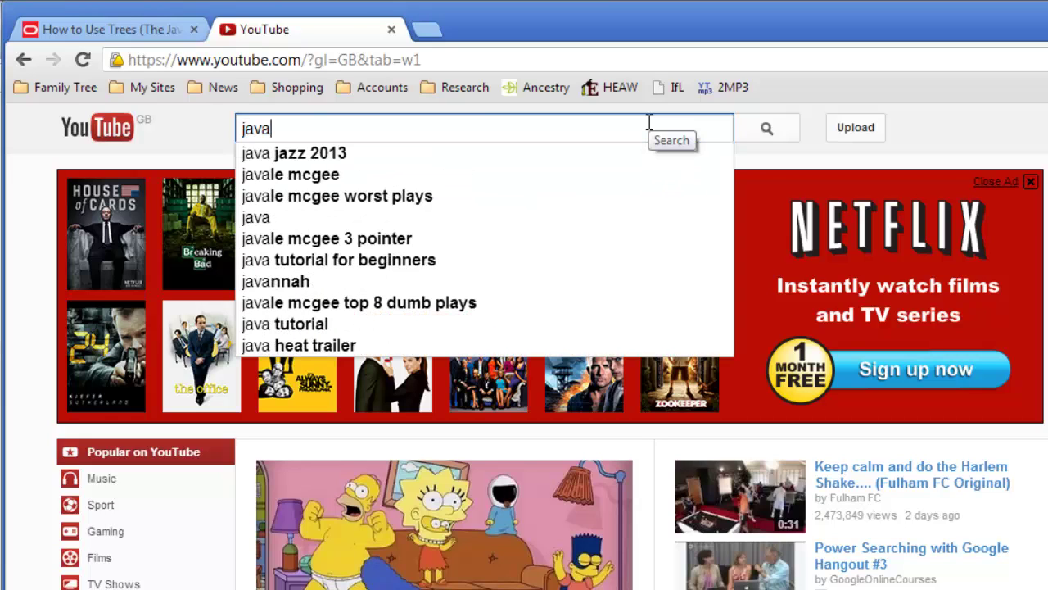
type(" treeview")
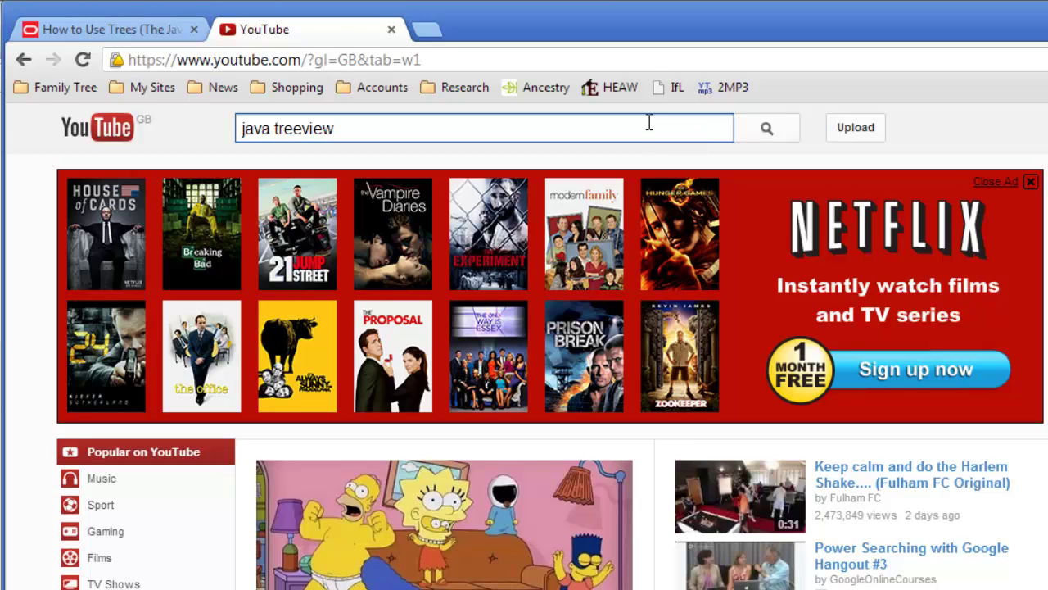
key("Return")
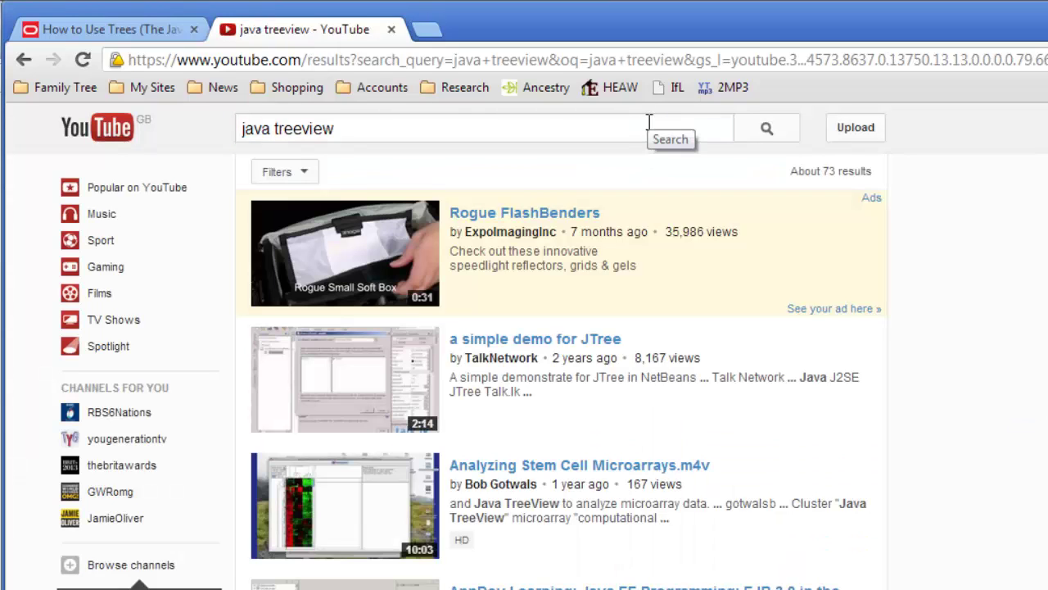